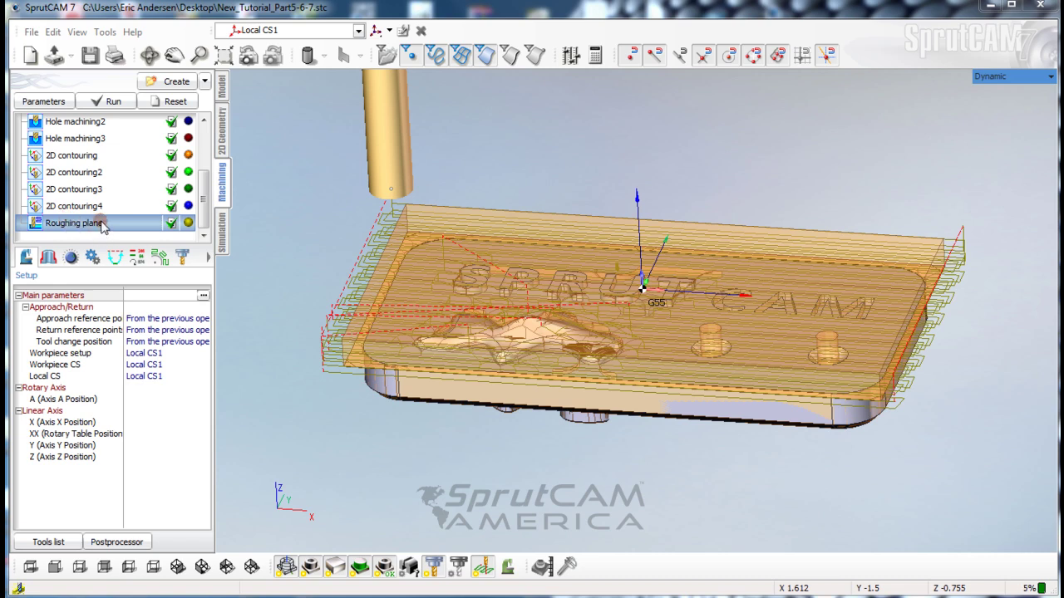
Insert a new Auxiliary operation right after 2D contouring4, ahead of Roughing plane.
click(74, 208)
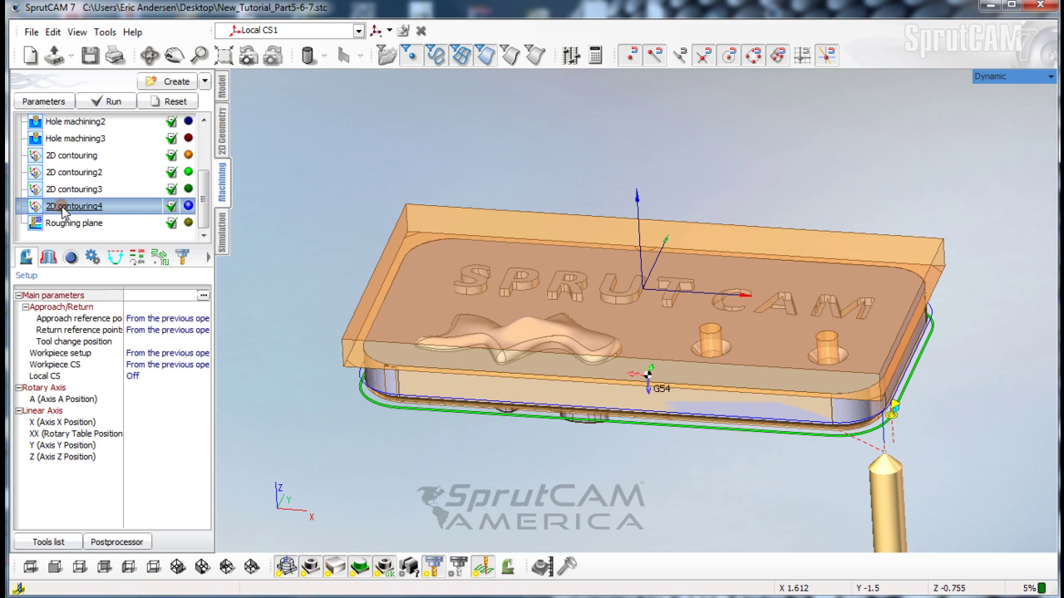
click(204, 82)
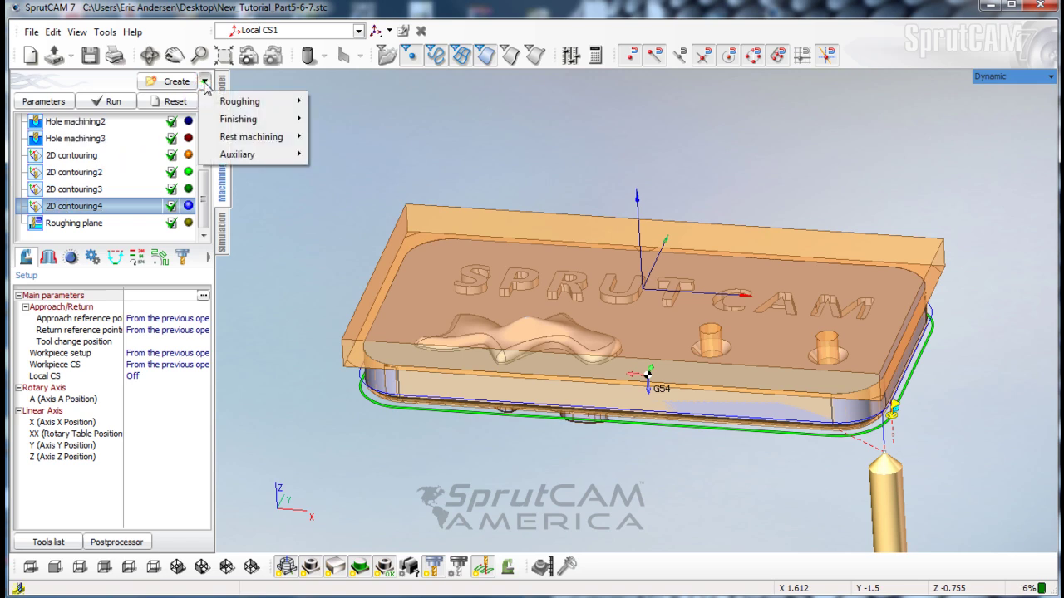
mouse_move(249, 155)
mouse_move(356, 157)
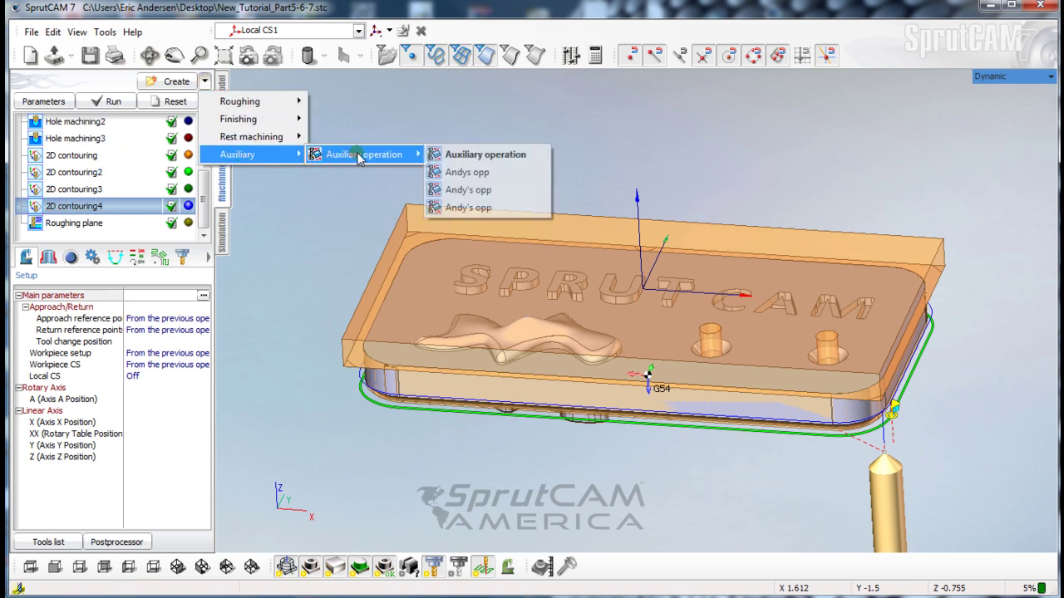
click(465, 157)
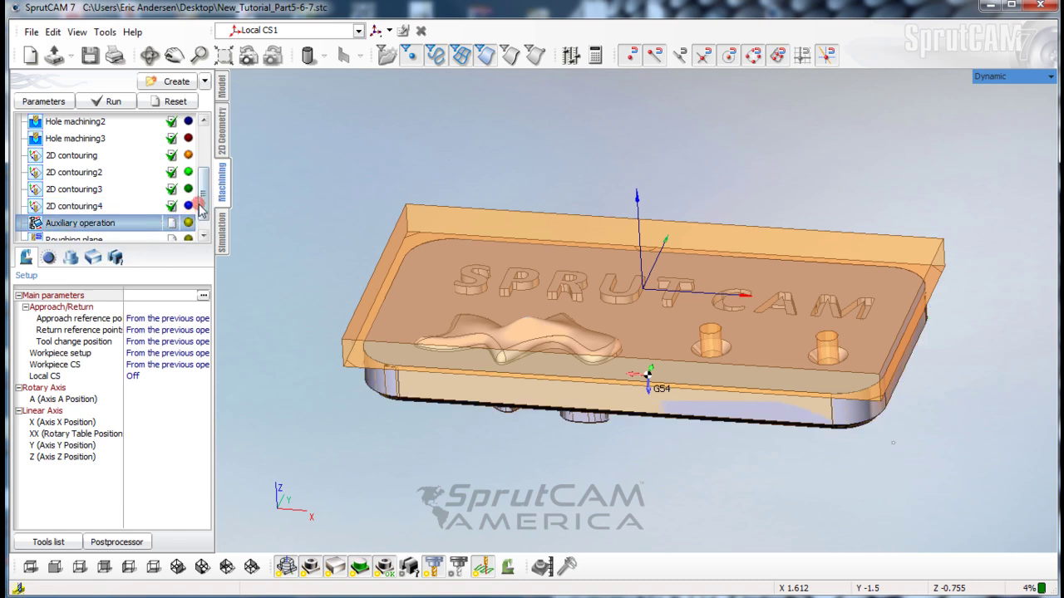
click(204, 236)
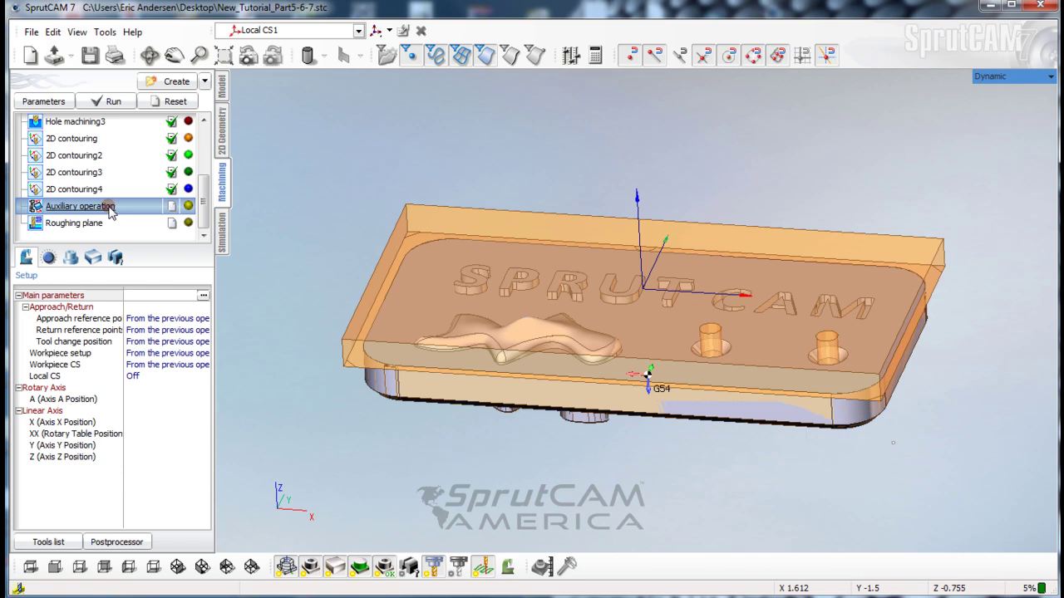
Open the Auxiliary operation's parameters window and arrange it for editing.
double_click(107, 206)
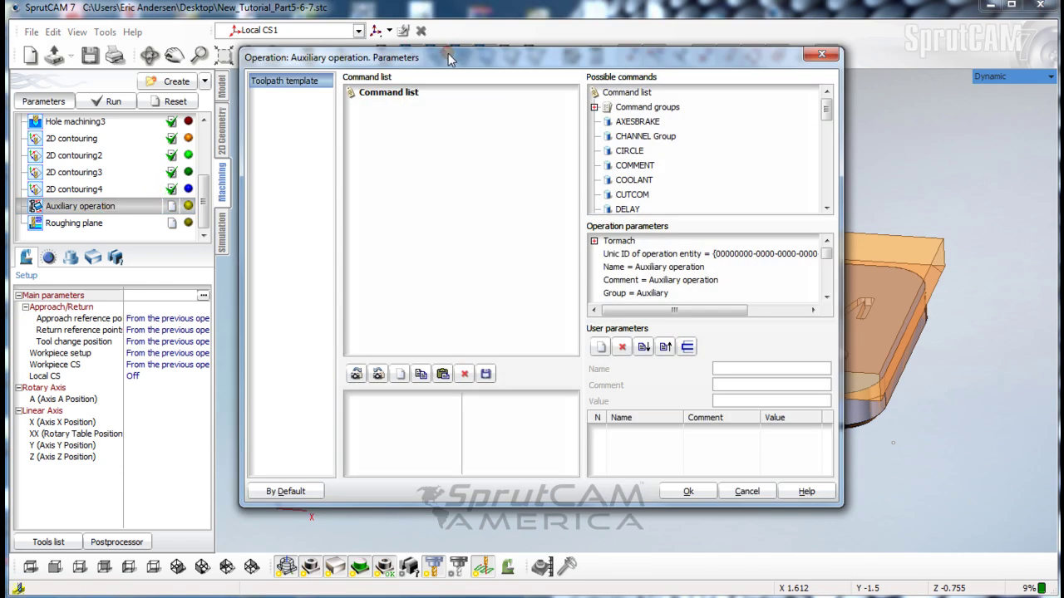
drag(448, 58, 423, 60)
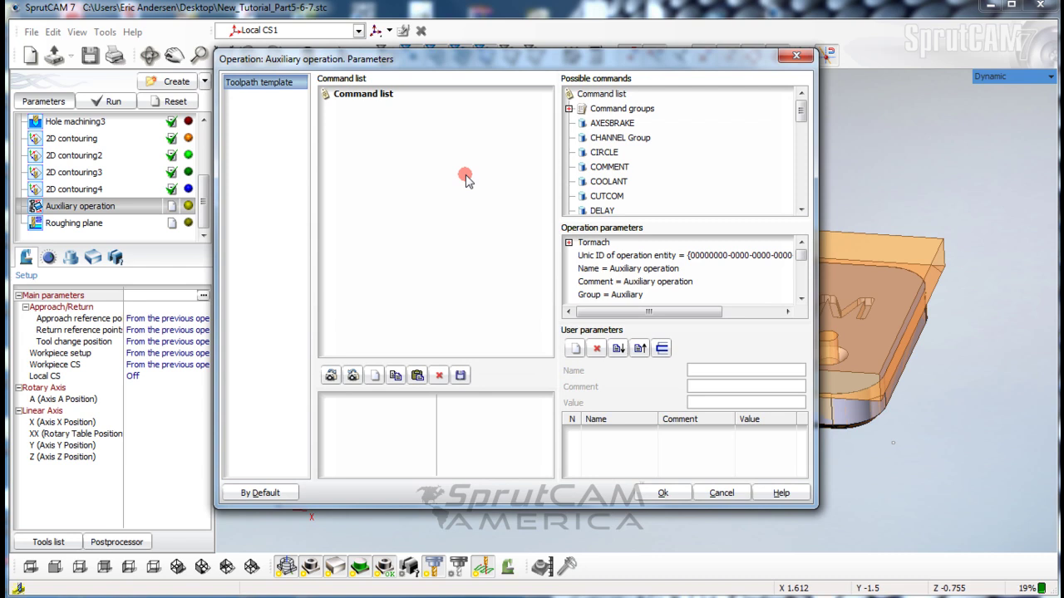
click(802, 210)
click(802, 211)
click(802, 210)
click(802, 210)
click(802, 210)
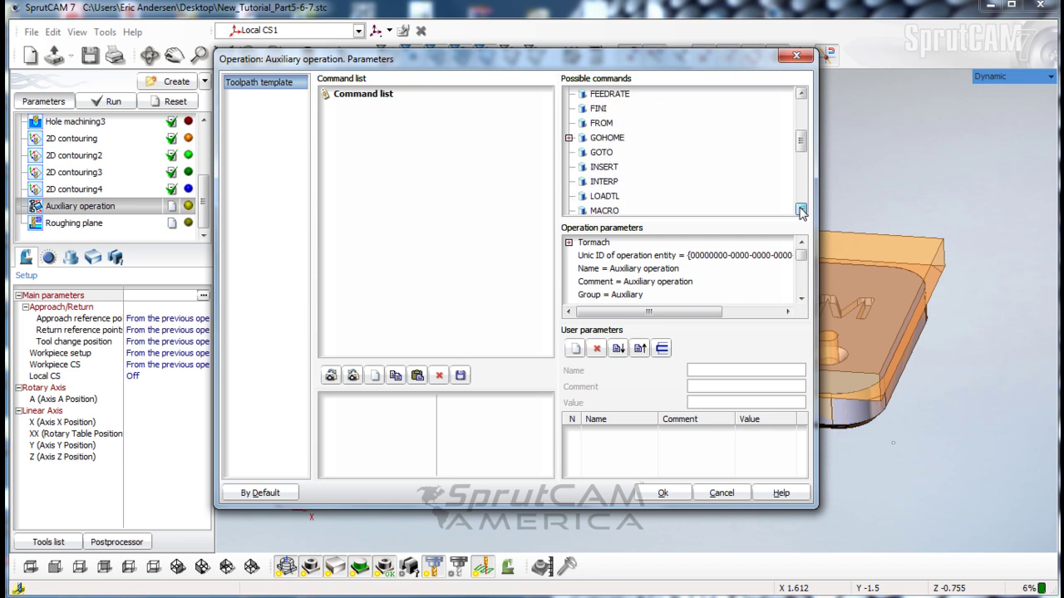
click(802, 210)
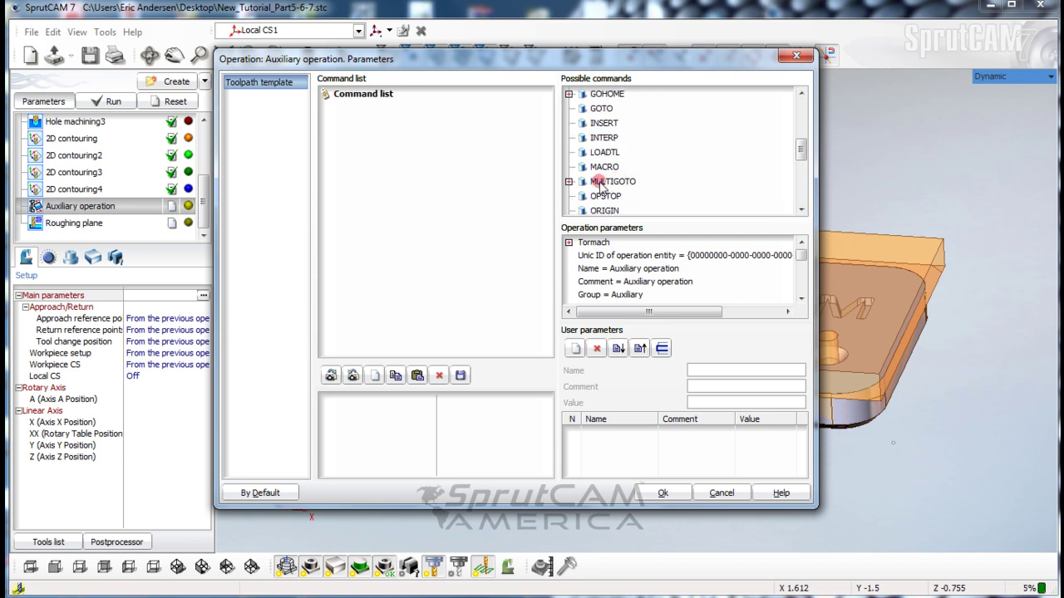
Add a MULTIGOTO command with the Z axis position set to 5.
double_click(607, 182)
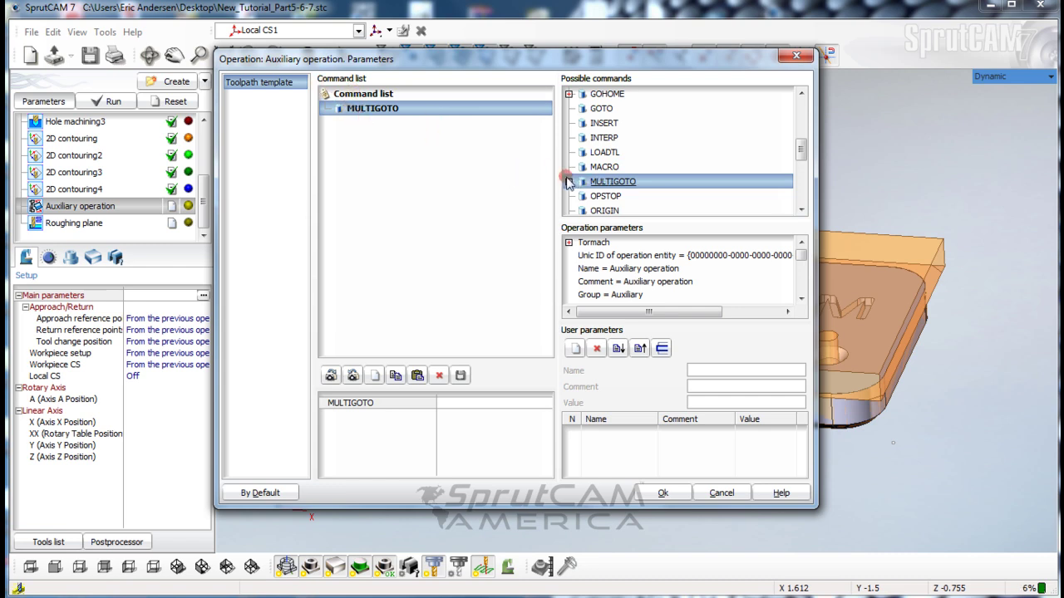
click(568, 182)
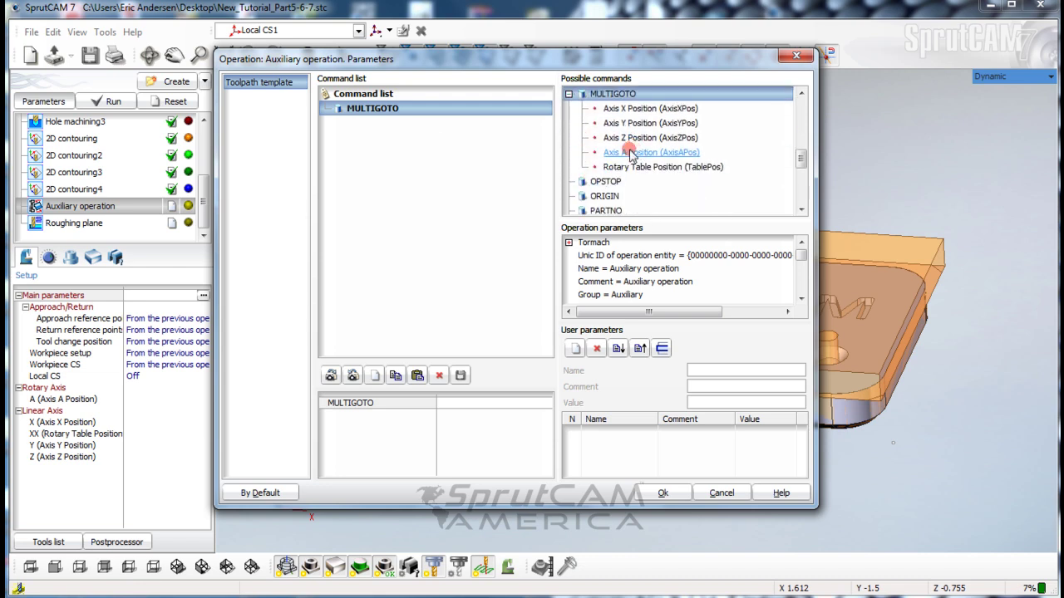
double_click(632, 141)
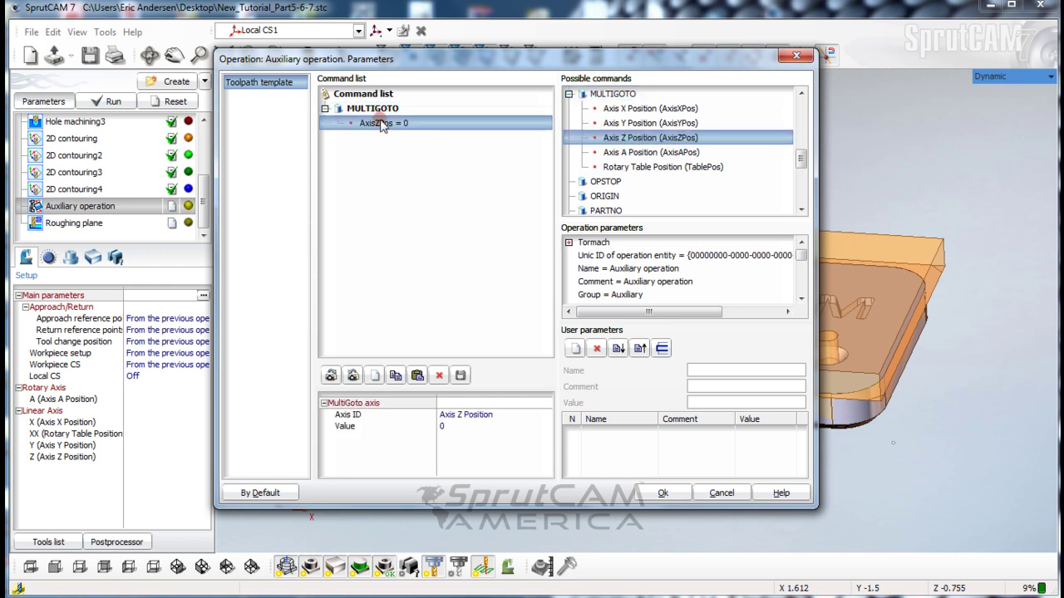
click(449, 426)
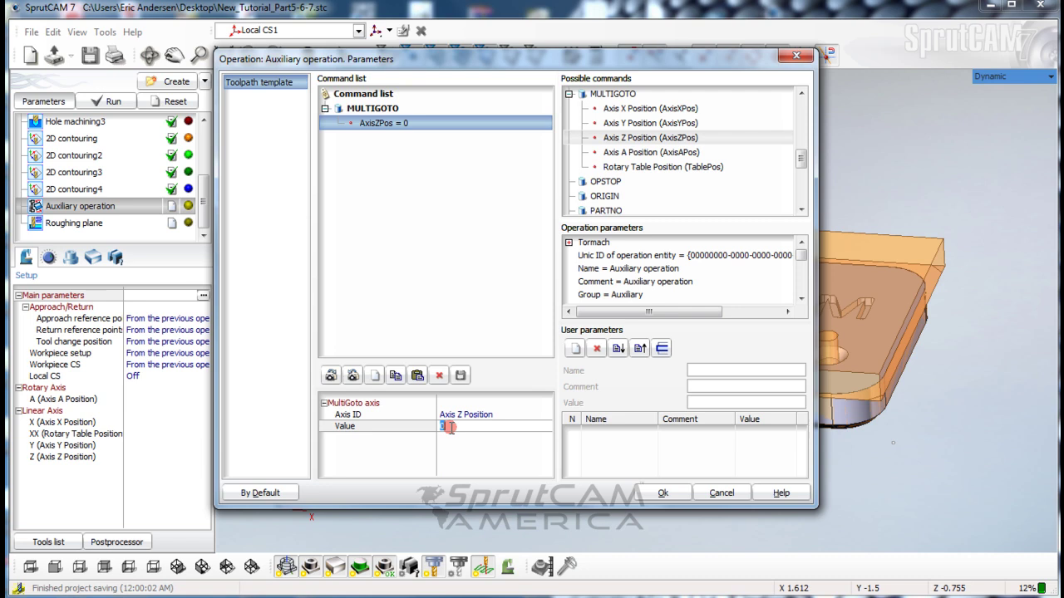
text(5)
key(Return)
click(458, 357)
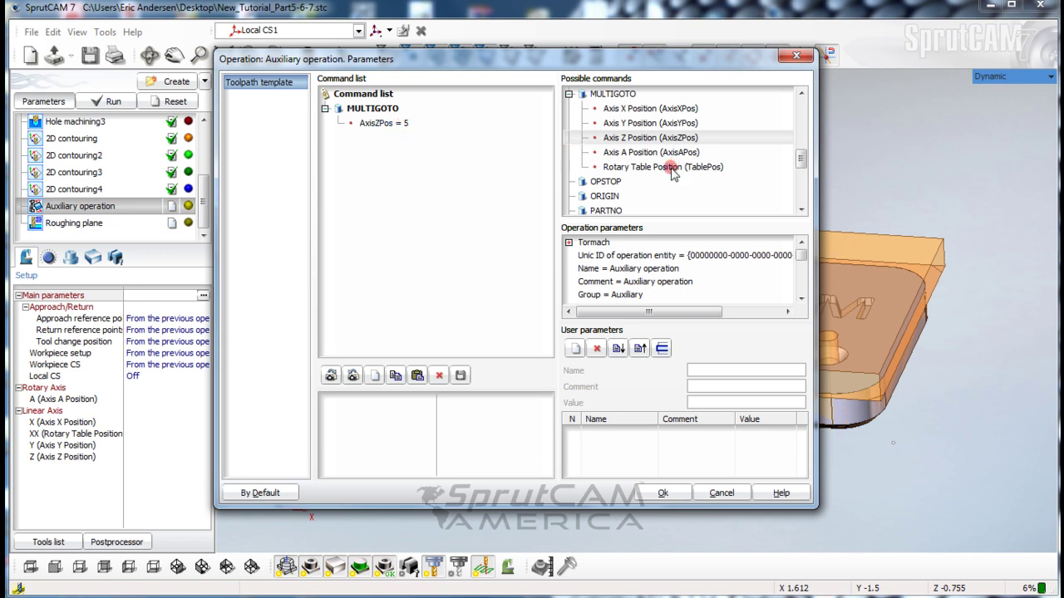
Add an OPSTOP command after MULTIGOTO and apply the parameters with Ok.
click(605, 182)
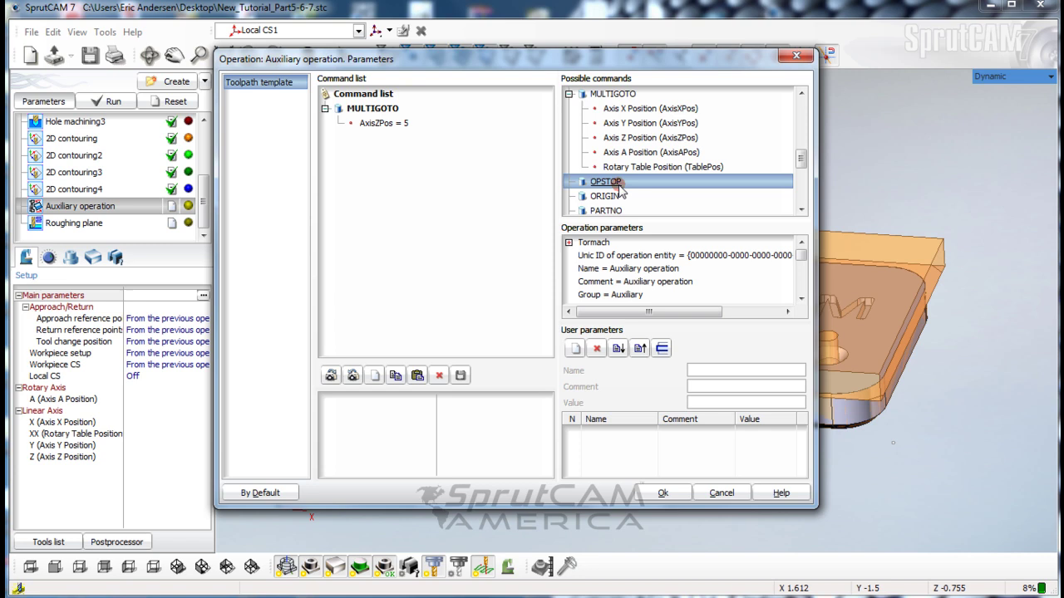
double_click(615, 183)
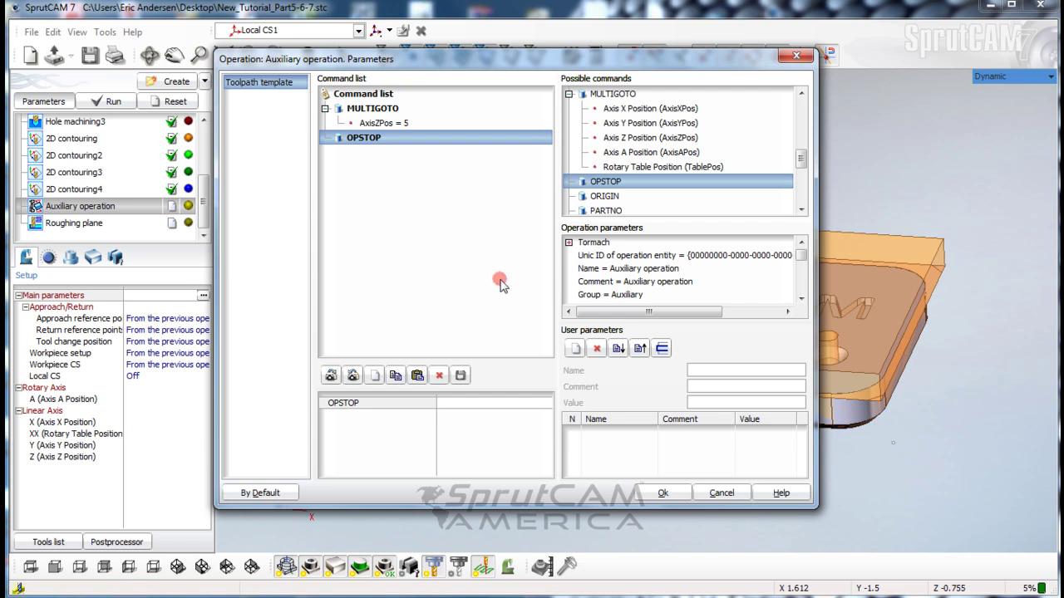
click(663, 492)
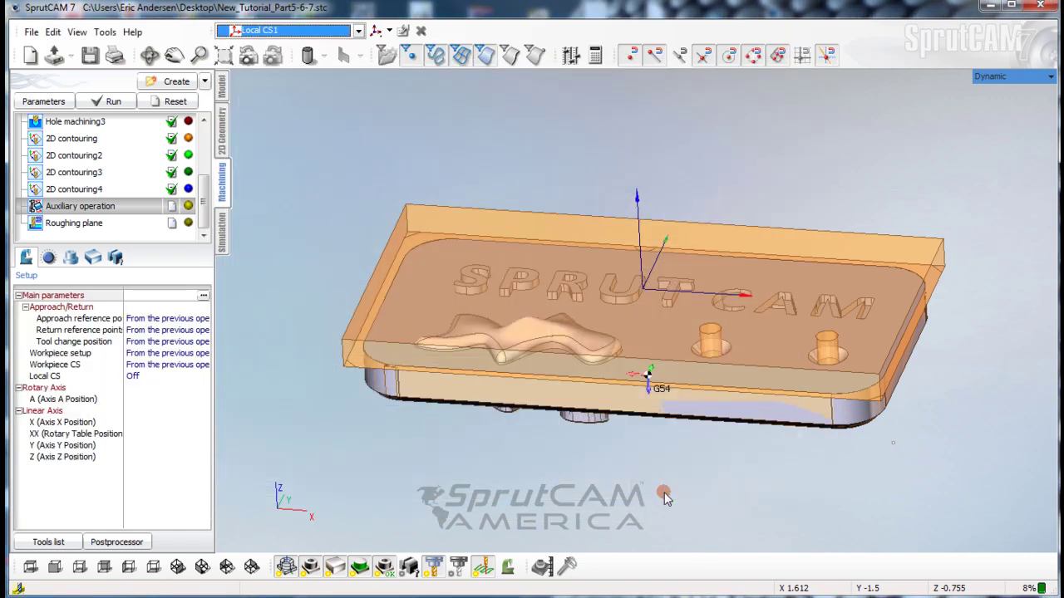
Rename the Auxiliary operation to 'Flip Part' in the operation list.
click(86, 211)
right_click(86, 211)
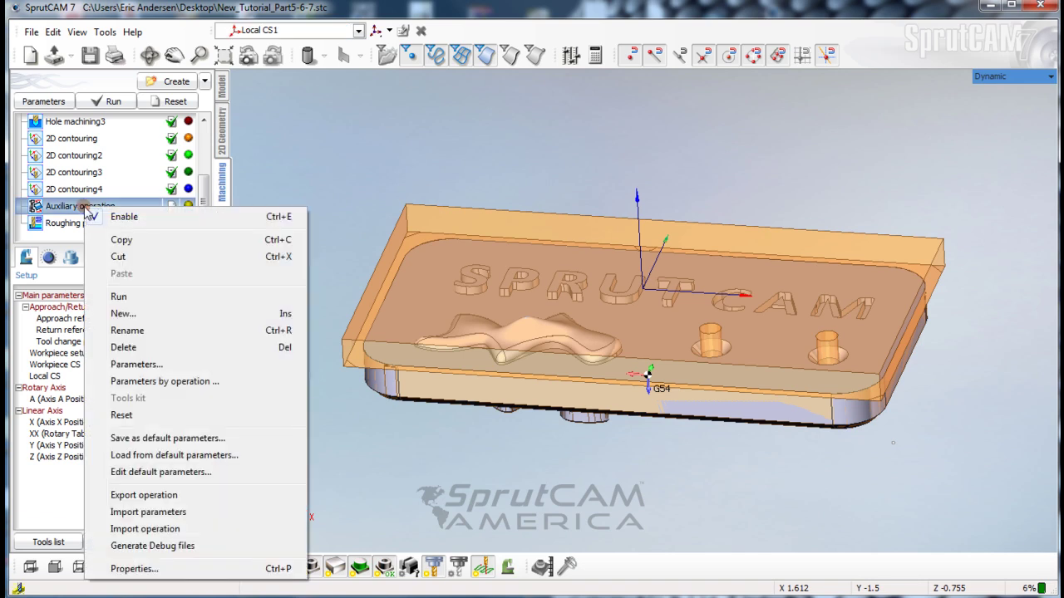
click(143, 330)
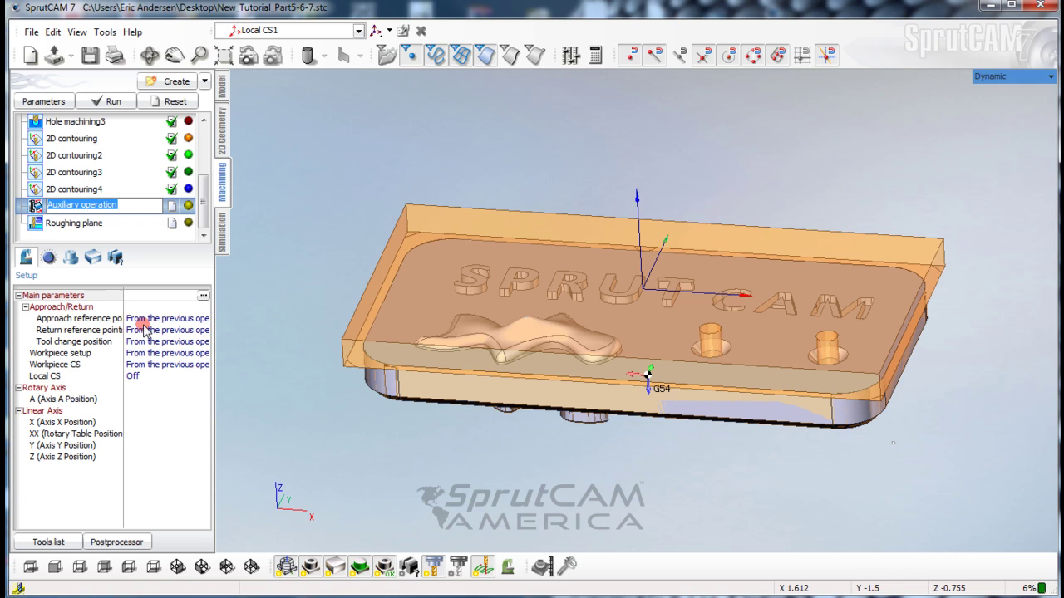
text(F)
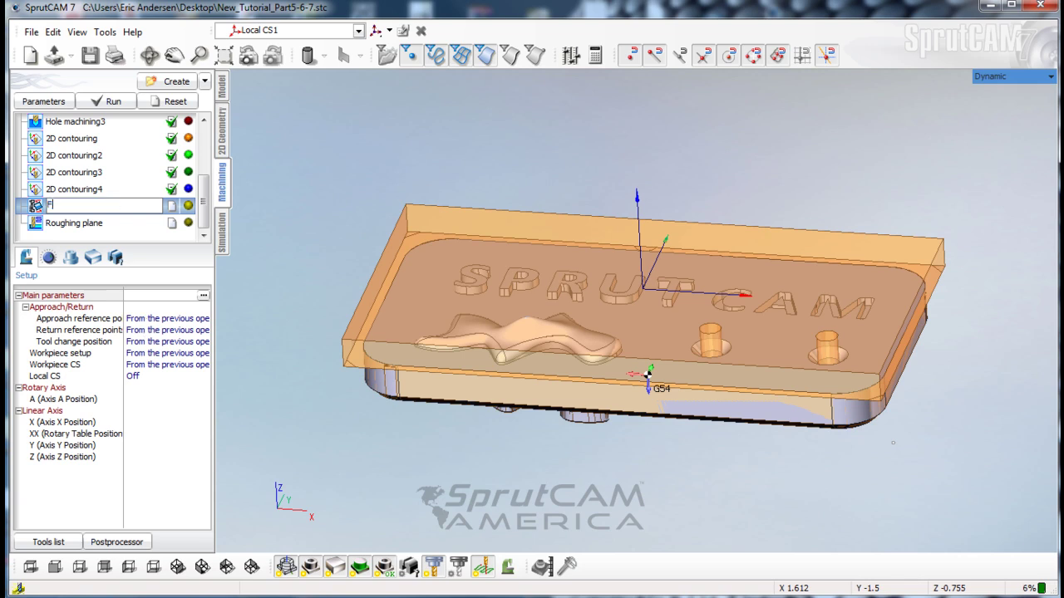
text(lip Part)
click(92, 222)
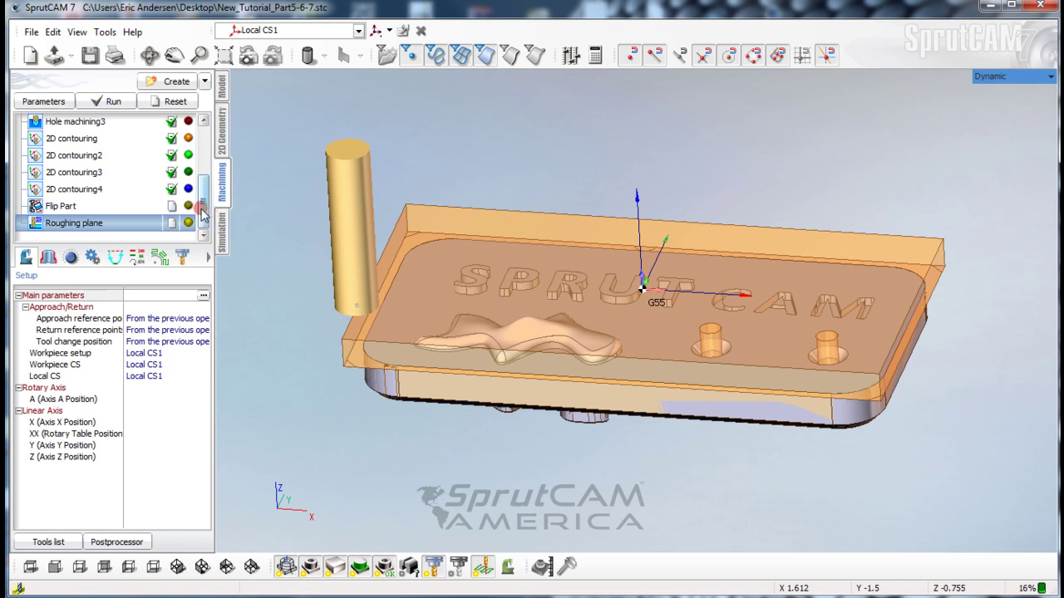
scroll(203, 212, up, 5)
Reset and recalculate all Tormach setup operations, then bring up the Simulation view.
click(164, 121)
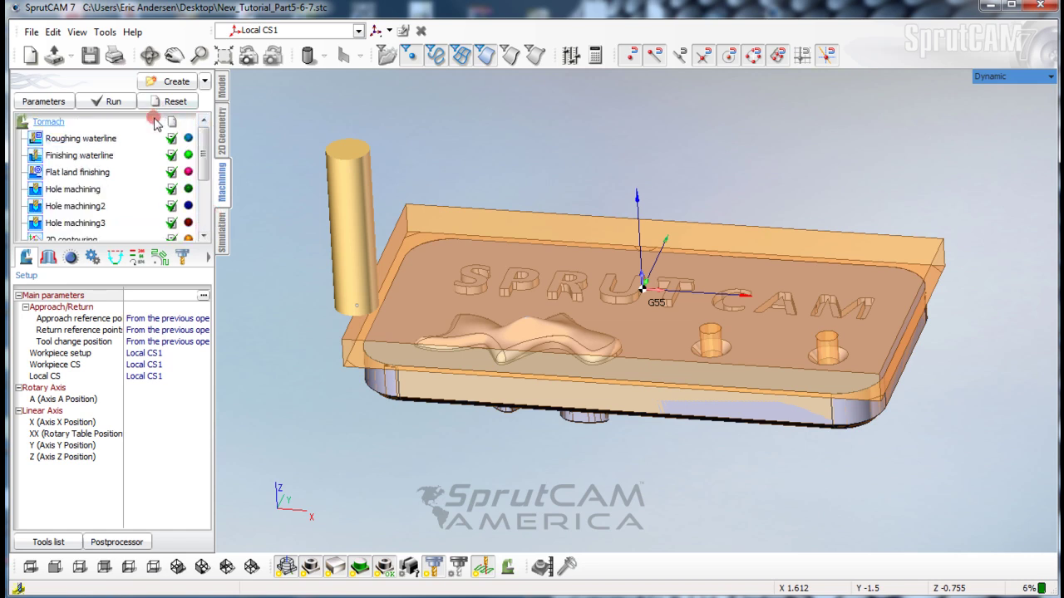
click(175, 102)
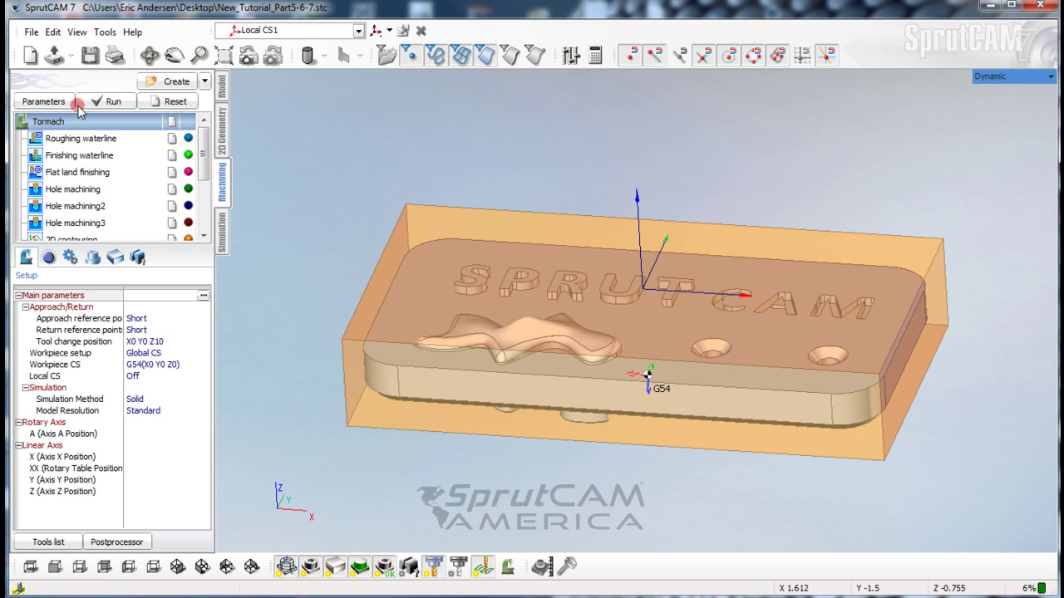
click(108, 101)
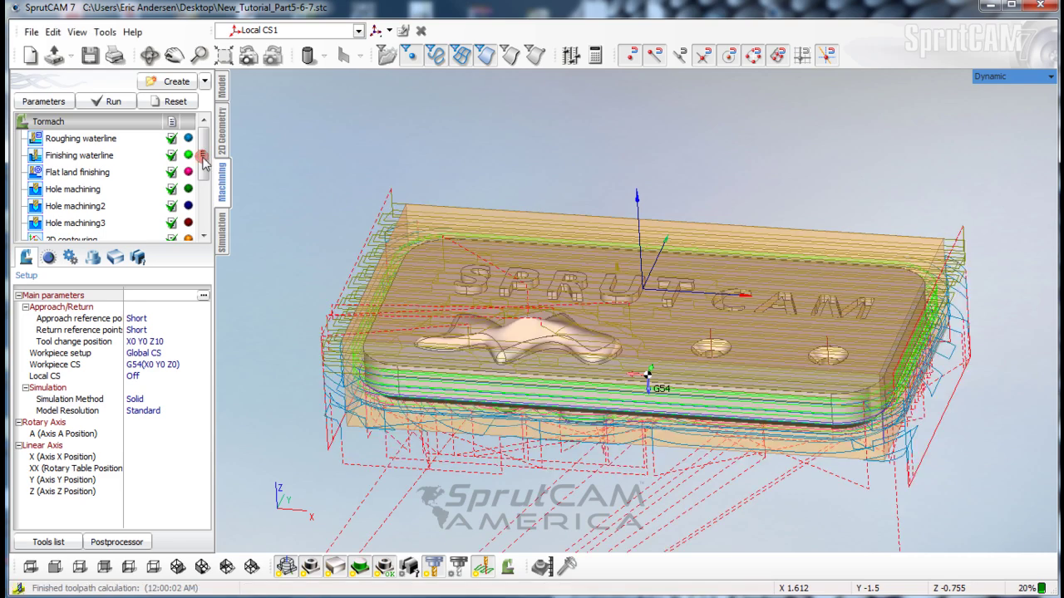
click(209, 218)
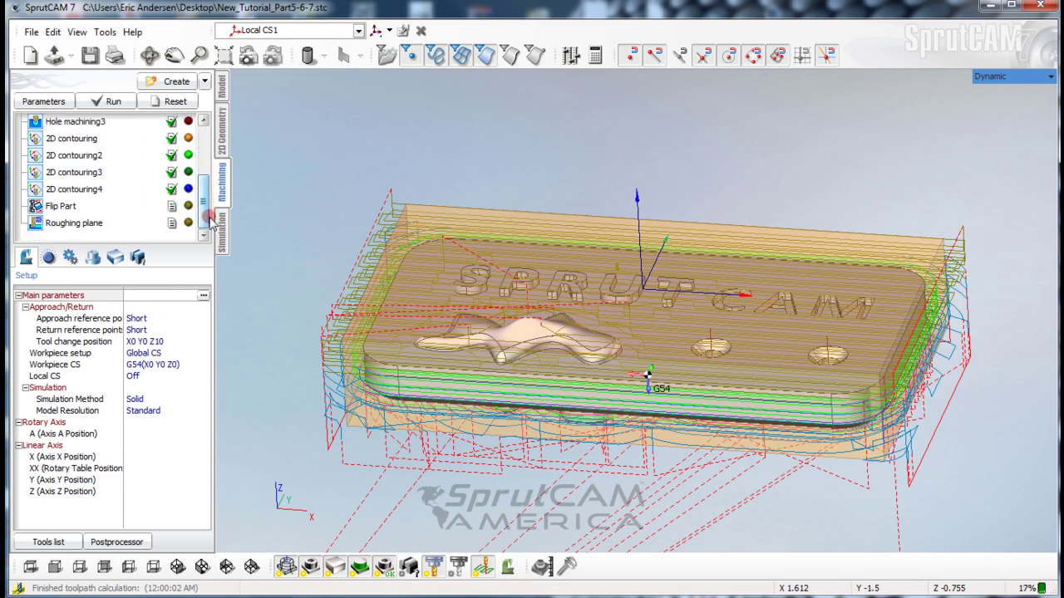
click(64, 209)
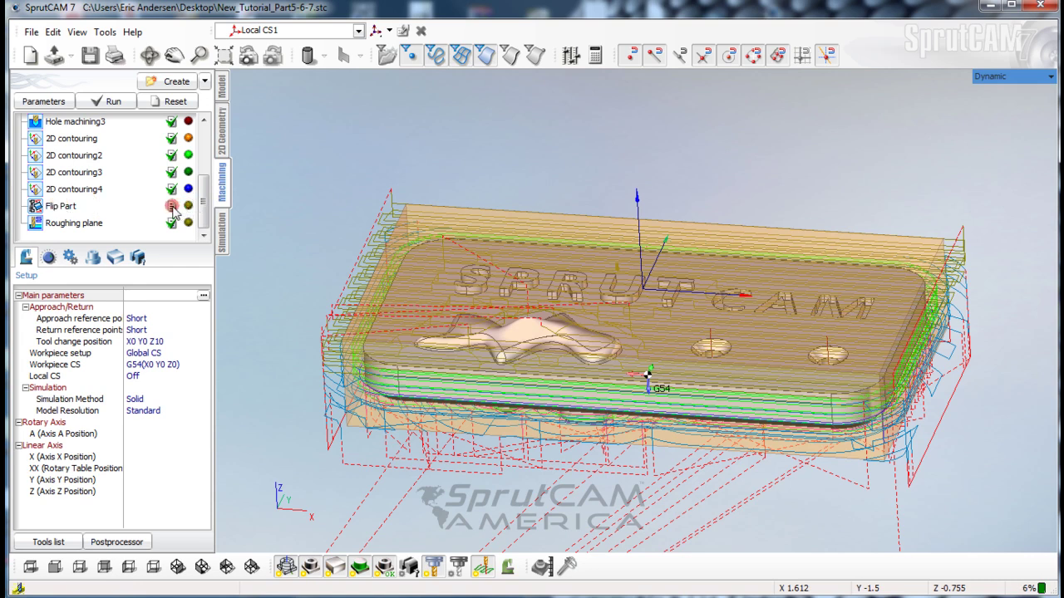
click(170, 210)
Simulate to the end of 2D contouring4 with M1 optional stops on, viewed from above.
click(221, 241)
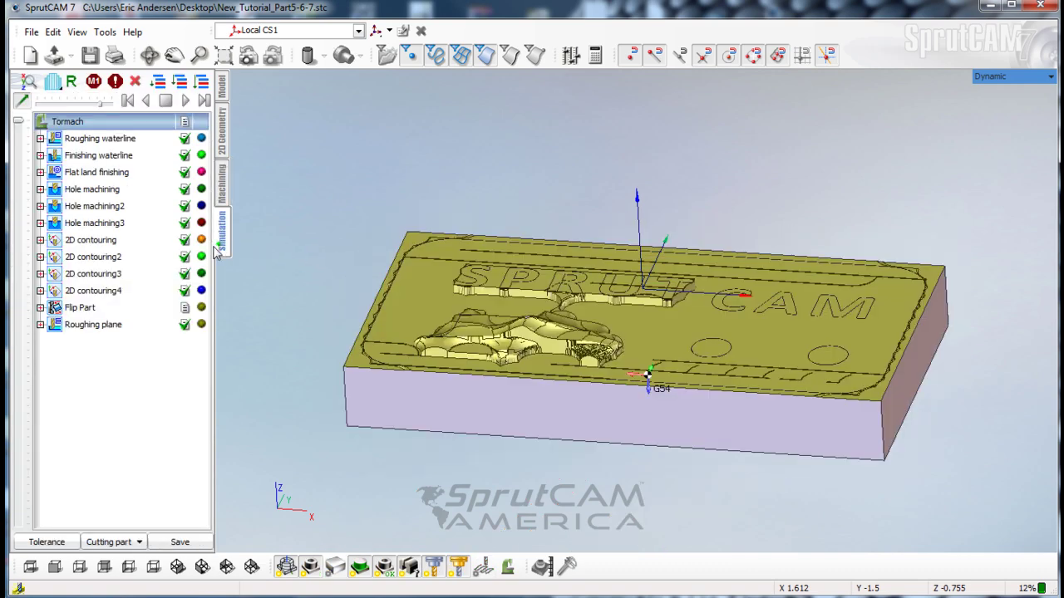
click(84, 292)
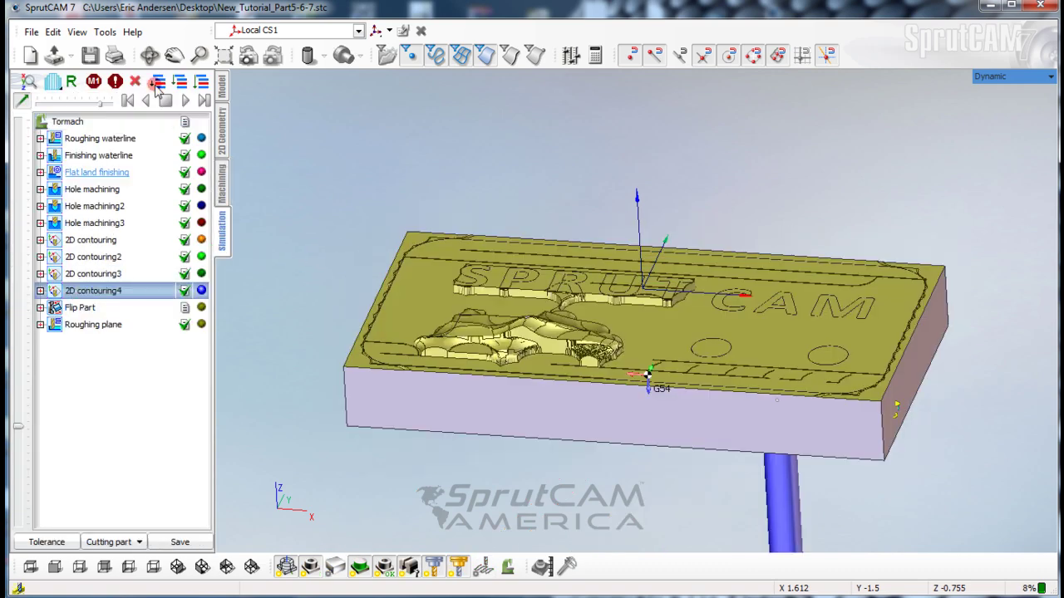
click(93, 82)
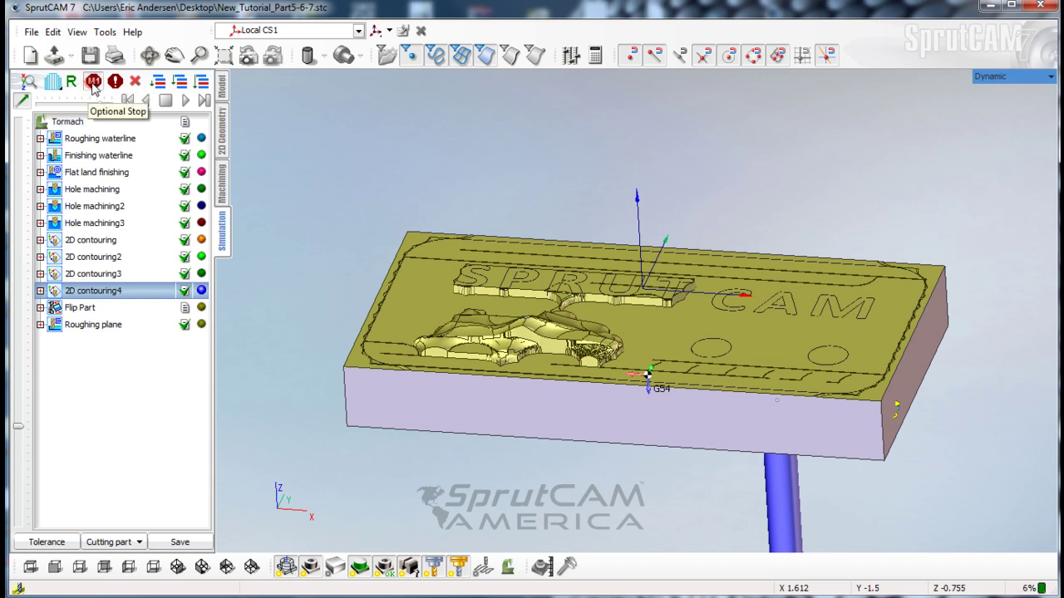
click(90, 293)
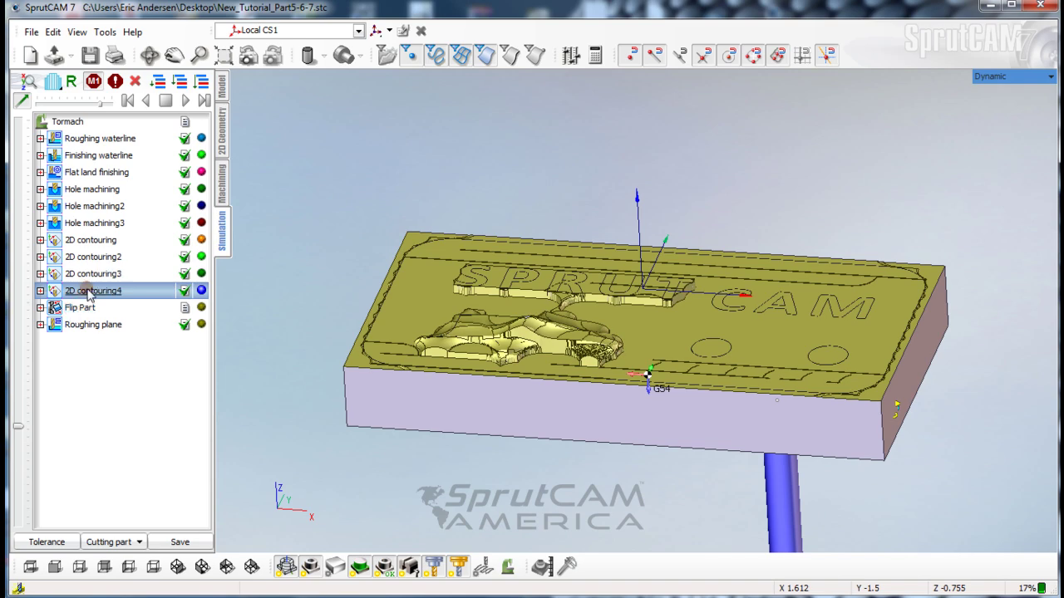
click(204, 100)
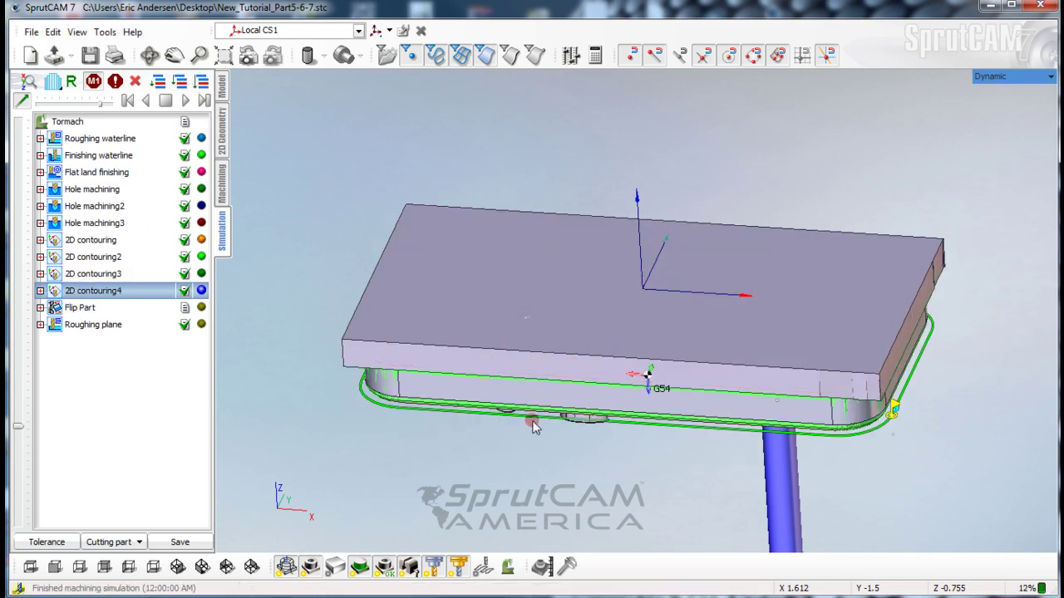
drag(537, 427, 640, 347)
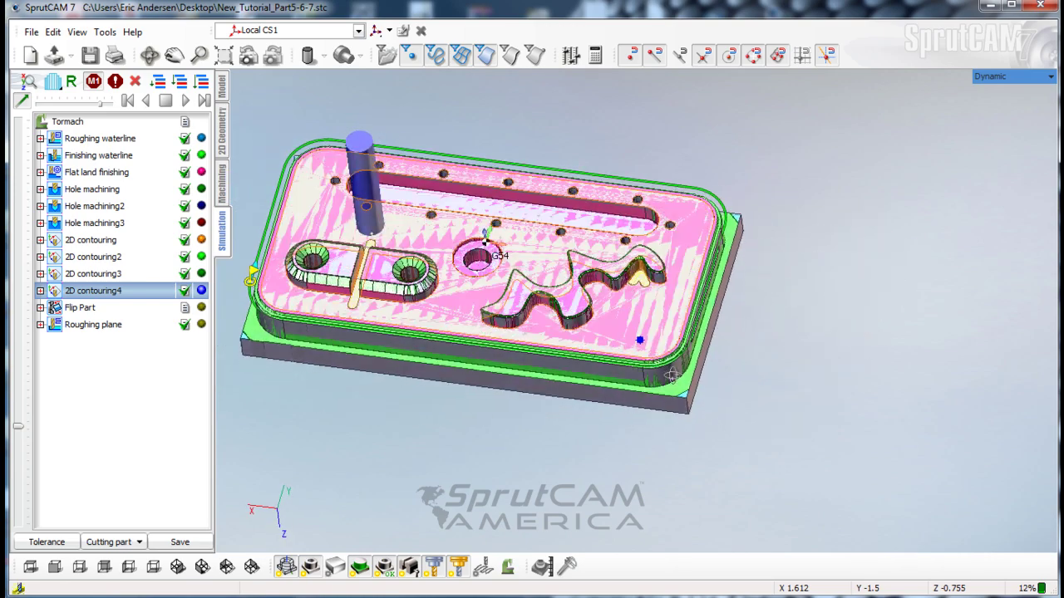
Play the simulation past Flip Part's optional stop into Roughing plane, watching the flipped side.
click(185, 99)
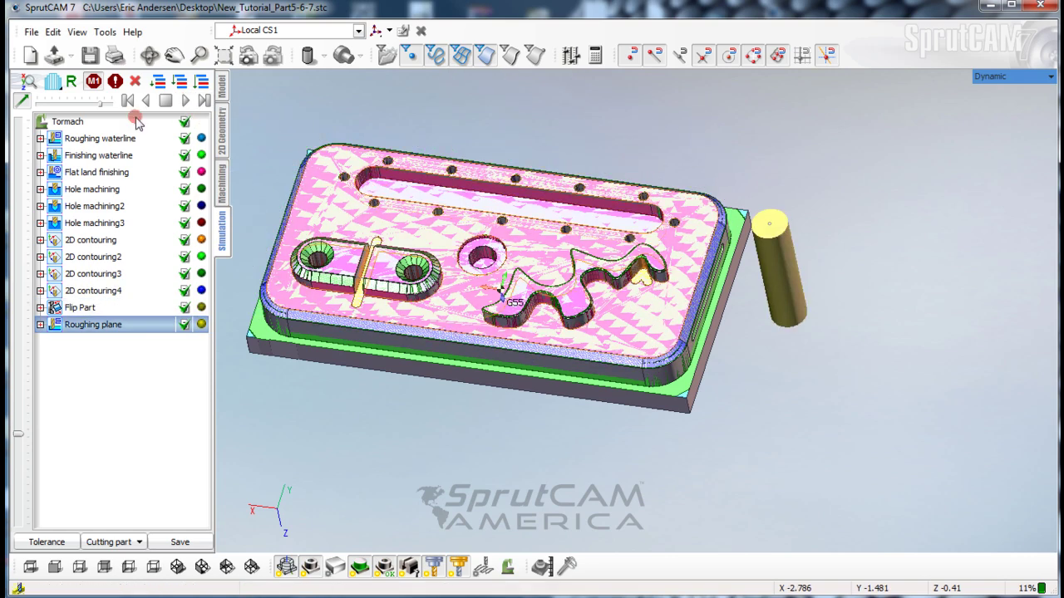
right_drag(387, 201, 399, 332)
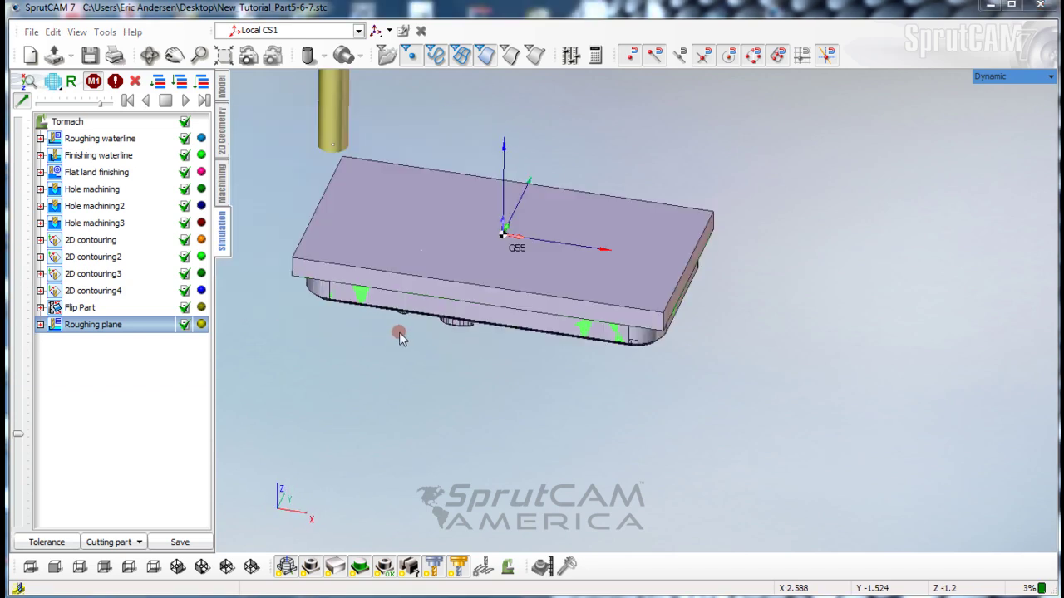
click(184, 100)
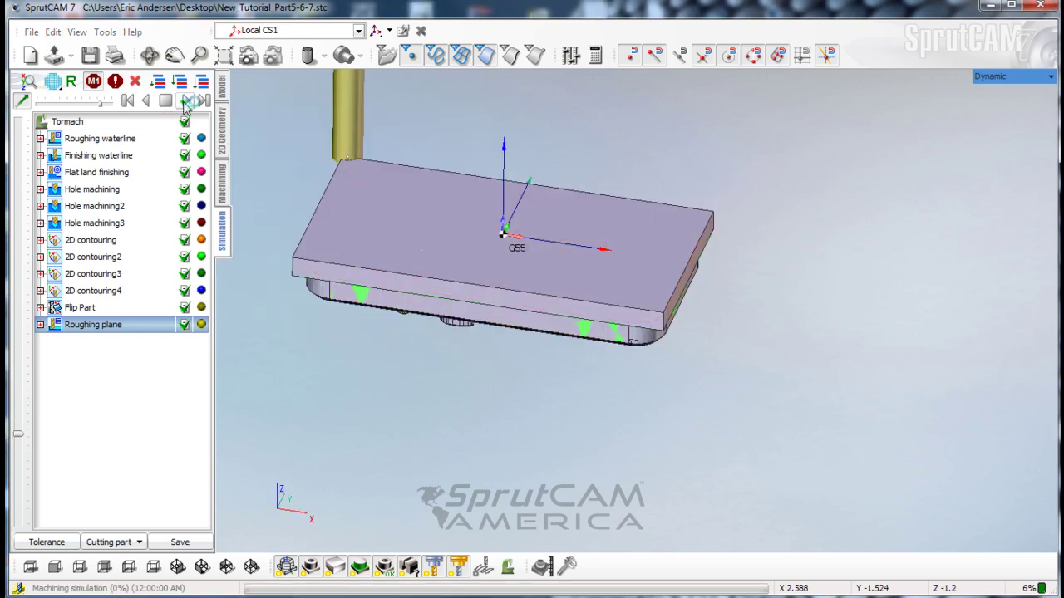
click(110, 100)
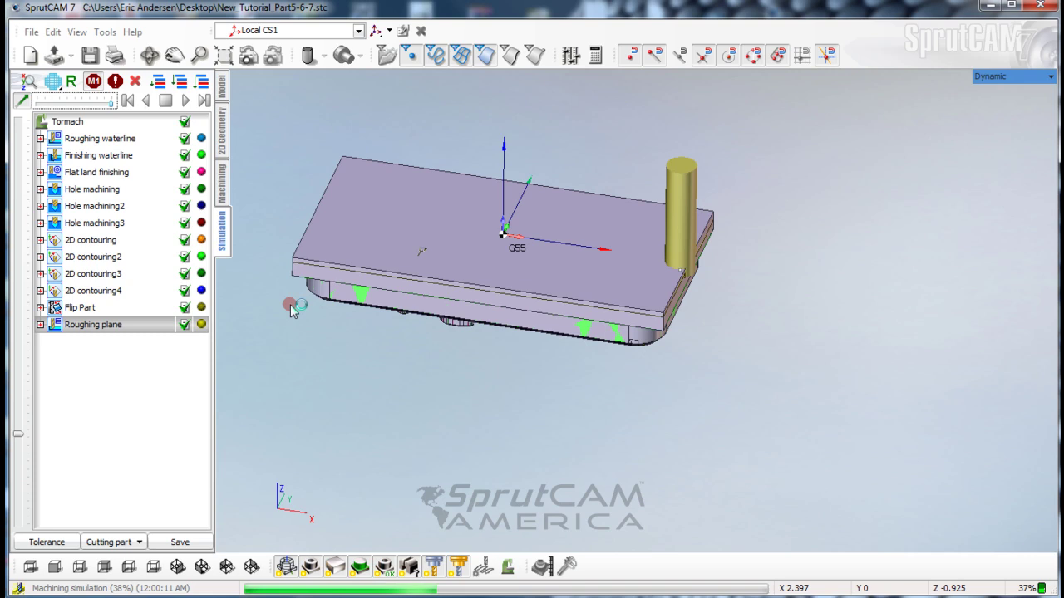
right_drag(387, 408, 410, 345)
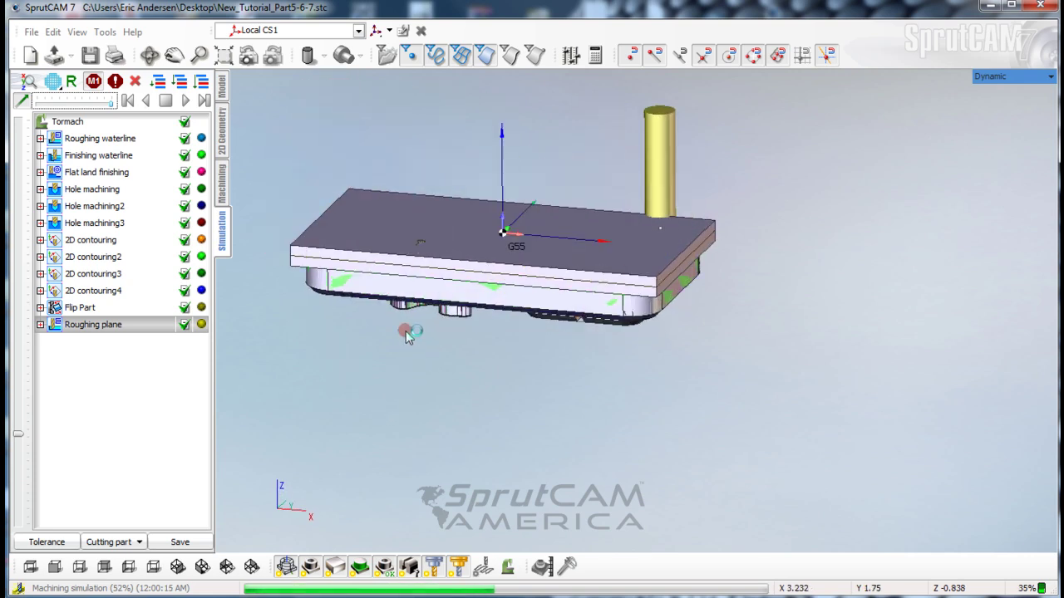
click(229, 187)
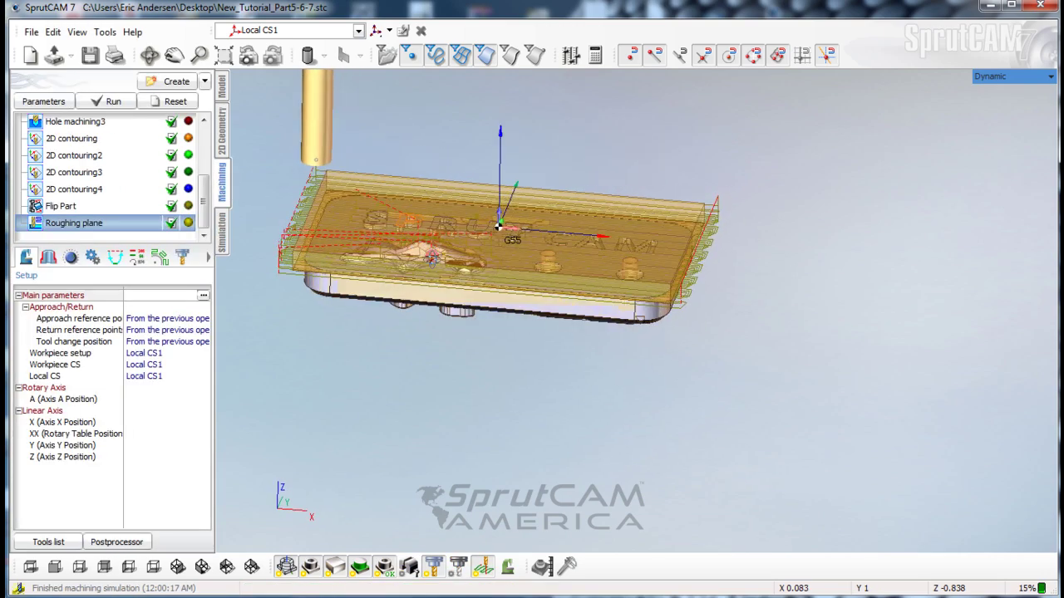
scroll(424, 266, up, 3)
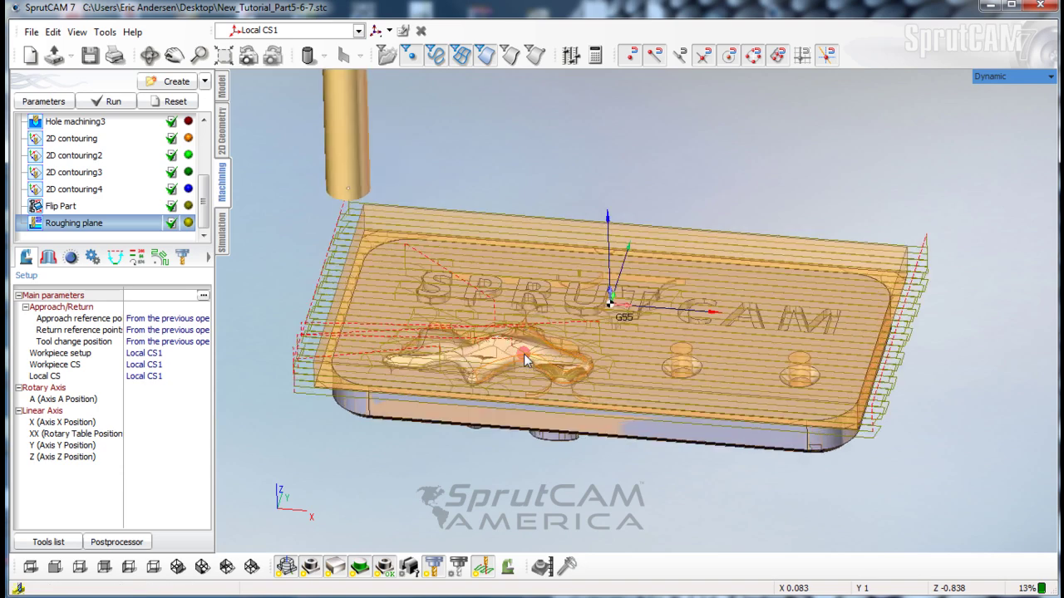